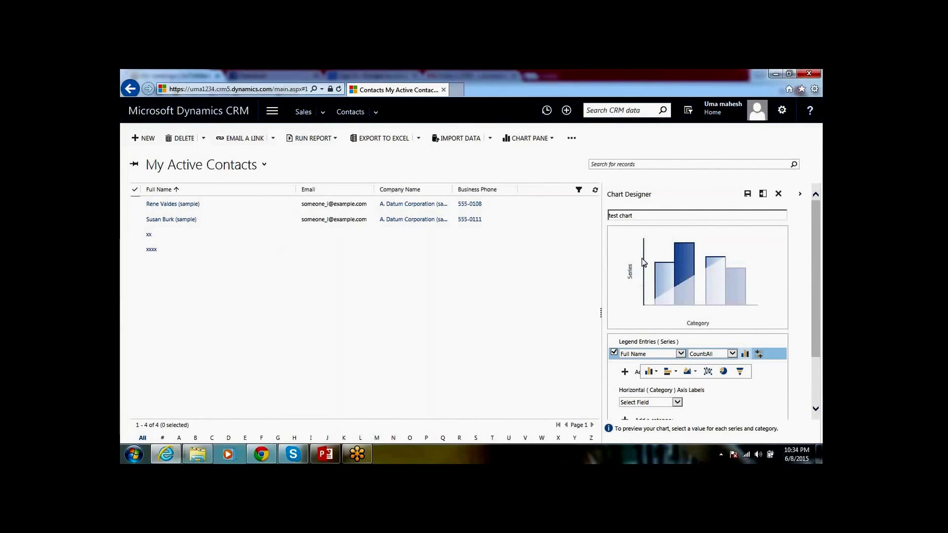
# Keep the name 'test chart' and set Company Name as the category axis for the Full Name count
pyautogui.click(644, 215)
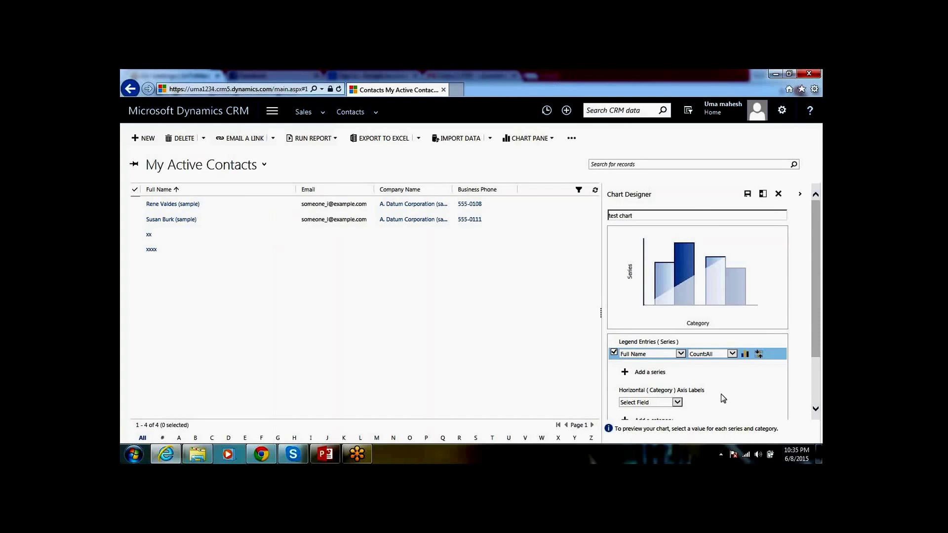
pyautogui.scroll(-2, 720, 394)
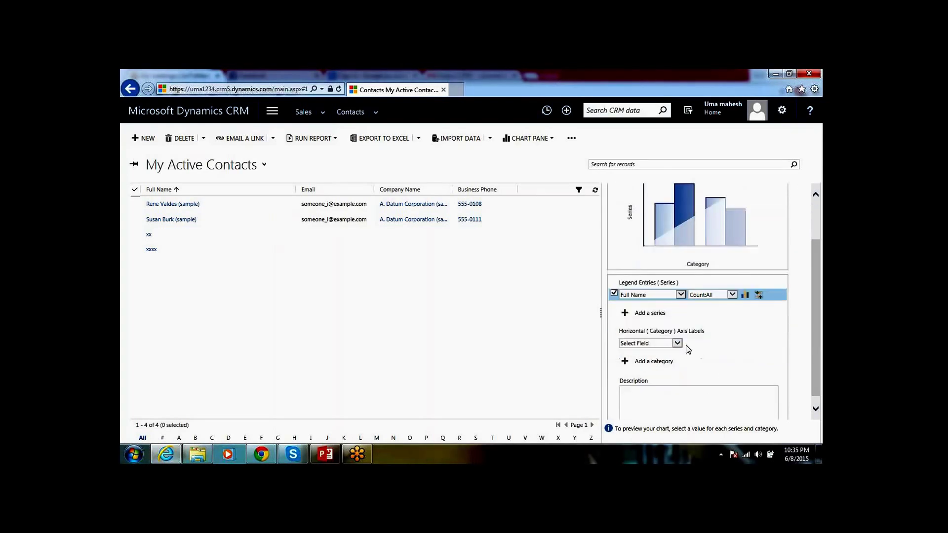
pyautogui.click(677, 343)
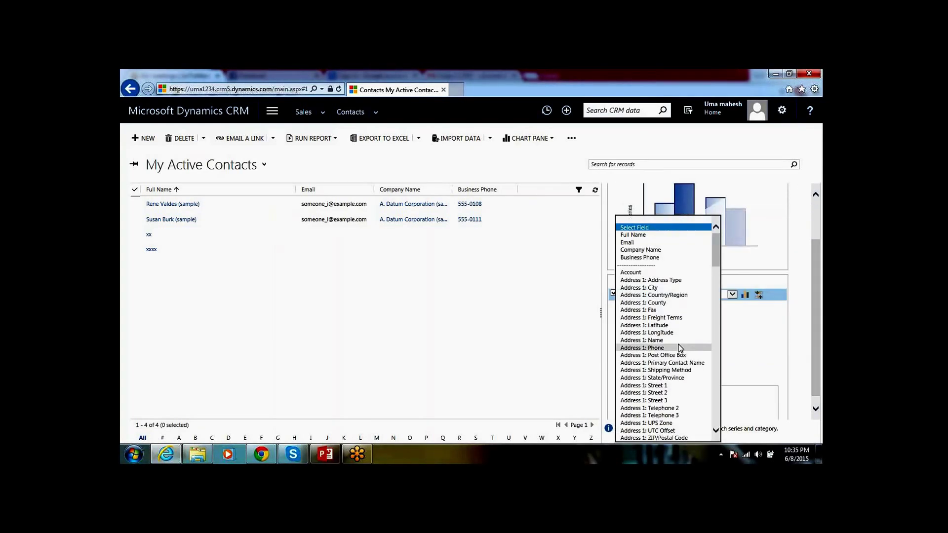
pyautogui.click(649, 251)
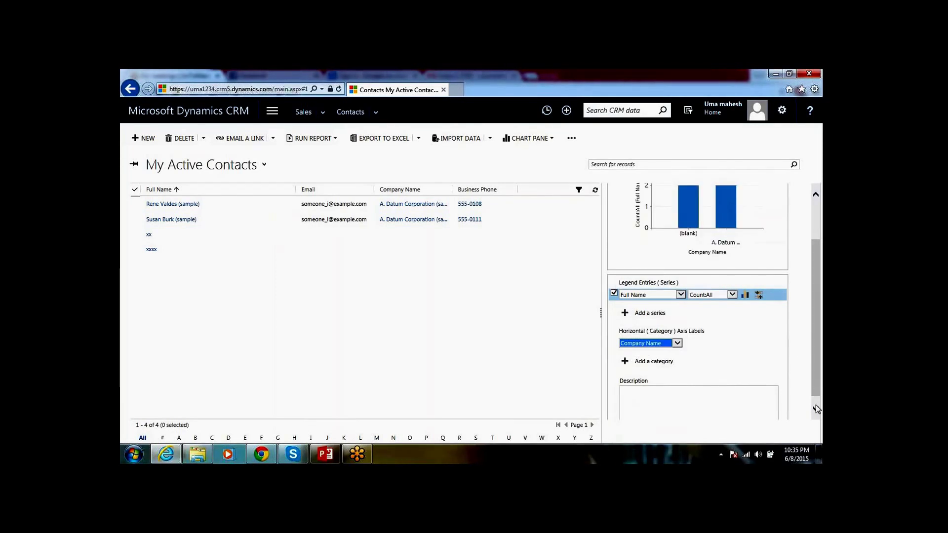
pyautogui.click(815, 409)
pyautogui.click(642, 390)
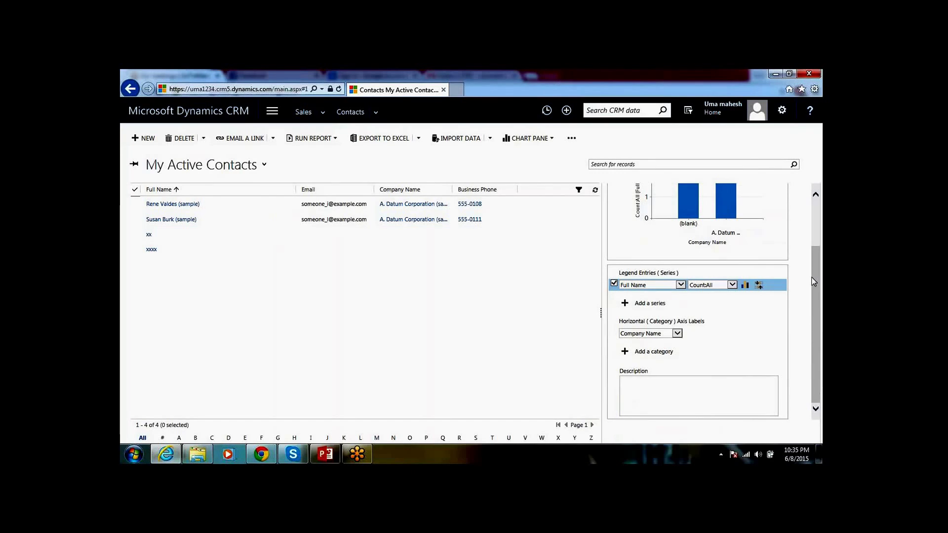
# Save 'test chart' and close the Chart Designer to return to My Active Contacts
pyautogui.click(816, 229)
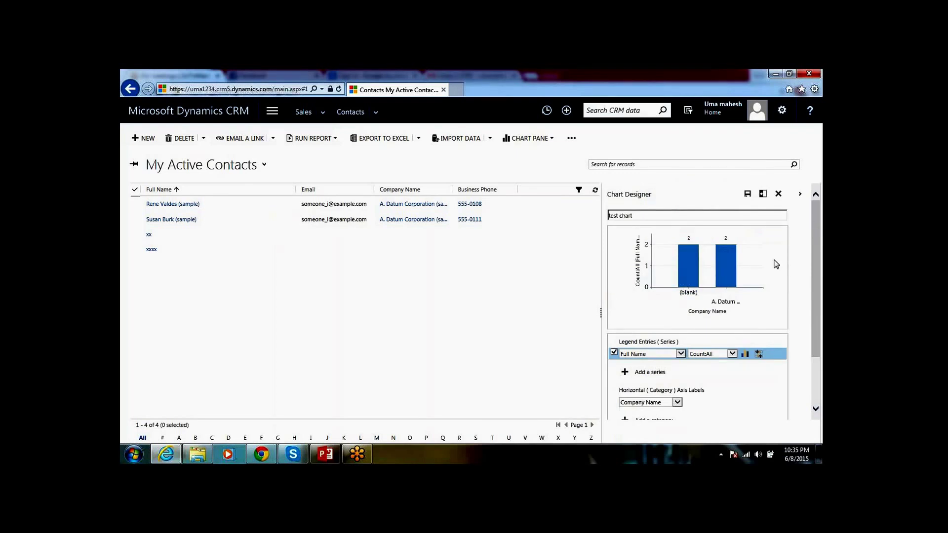
pyautogui.click(748, 194)
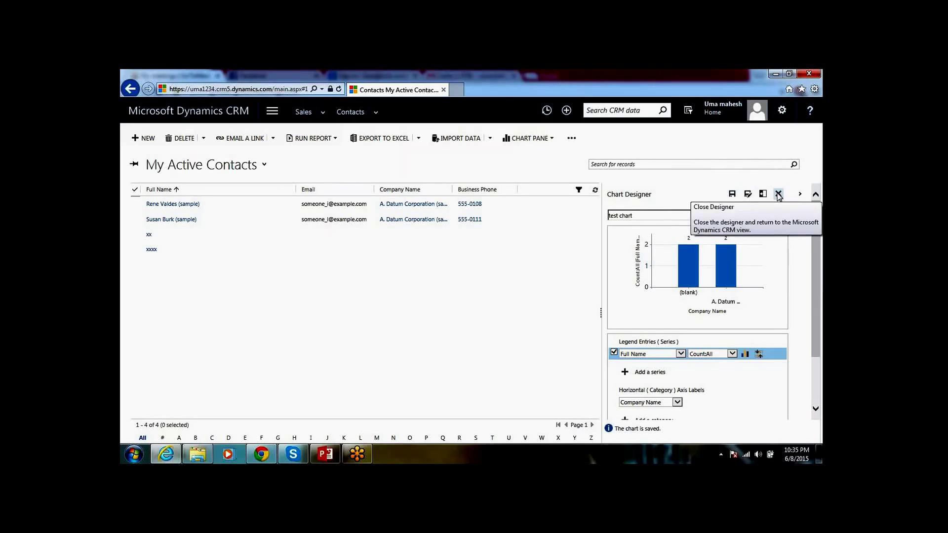
pyautogui.click(779, 196)
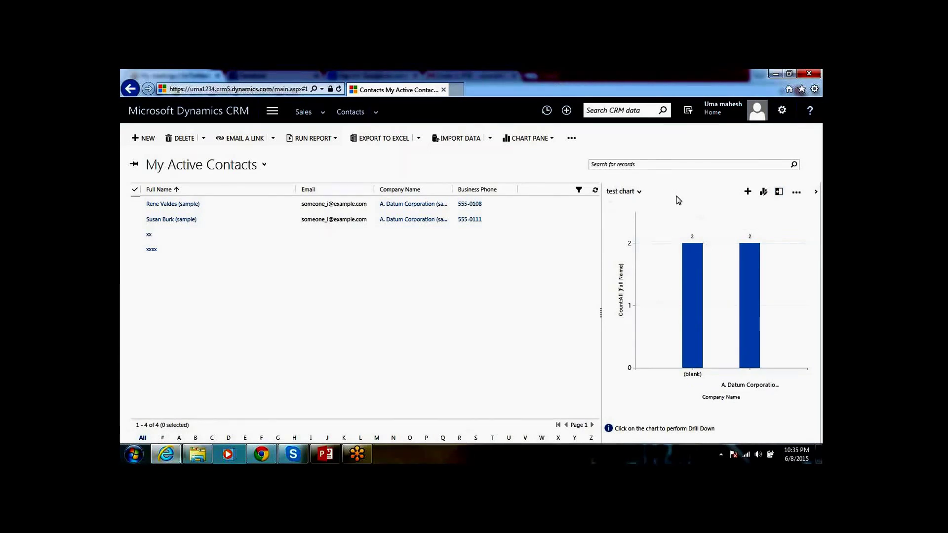
# Share 'test chart' with a selected user, granting Read and Write permissions
pyautogui.click(796, 193)
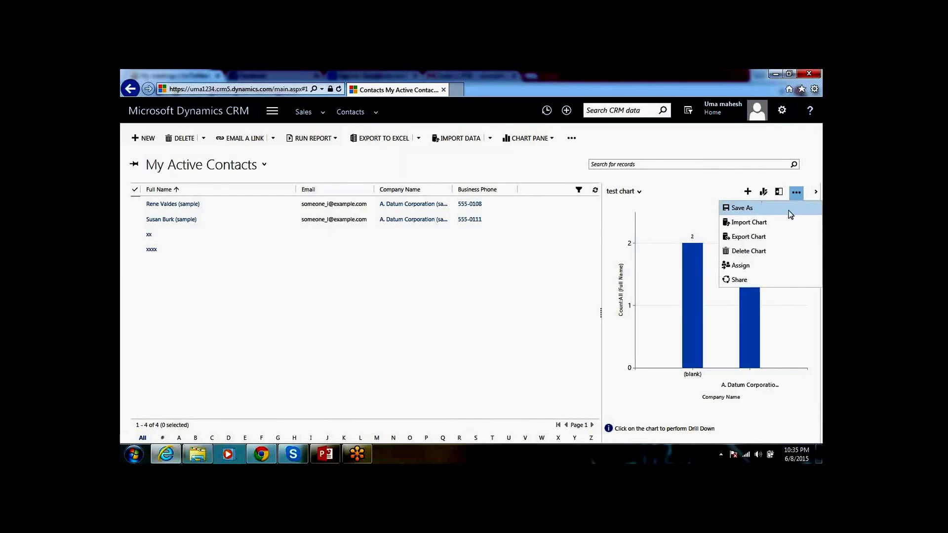
pyautogui.click(751, 281)
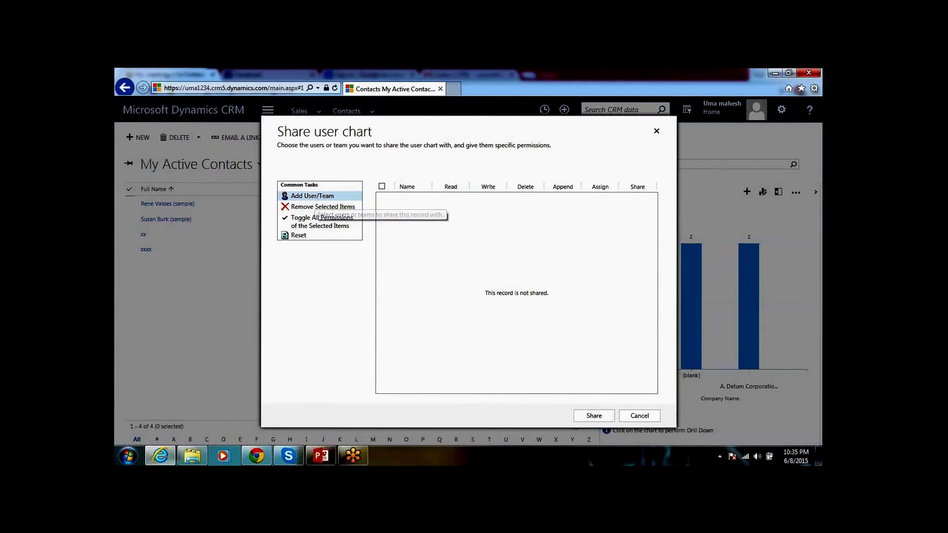
pyautogui.click(315, 200)
pyautogui.click(402, 256)
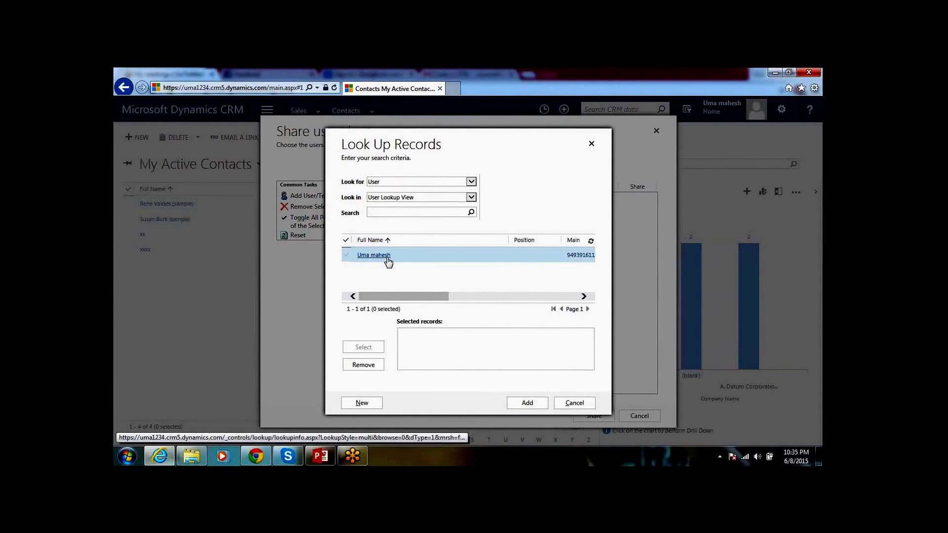
pyautogui.click(377, 348)
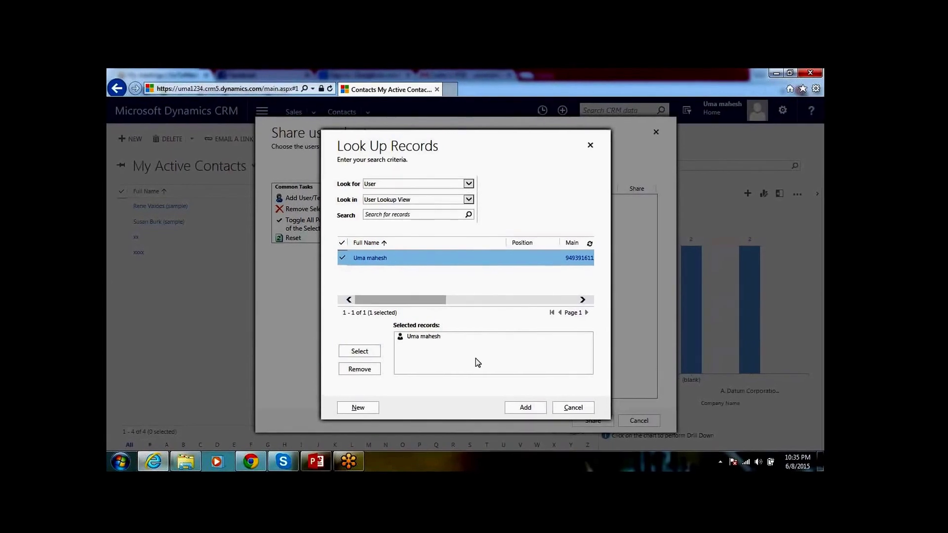
pyautogui.click(527, 406)
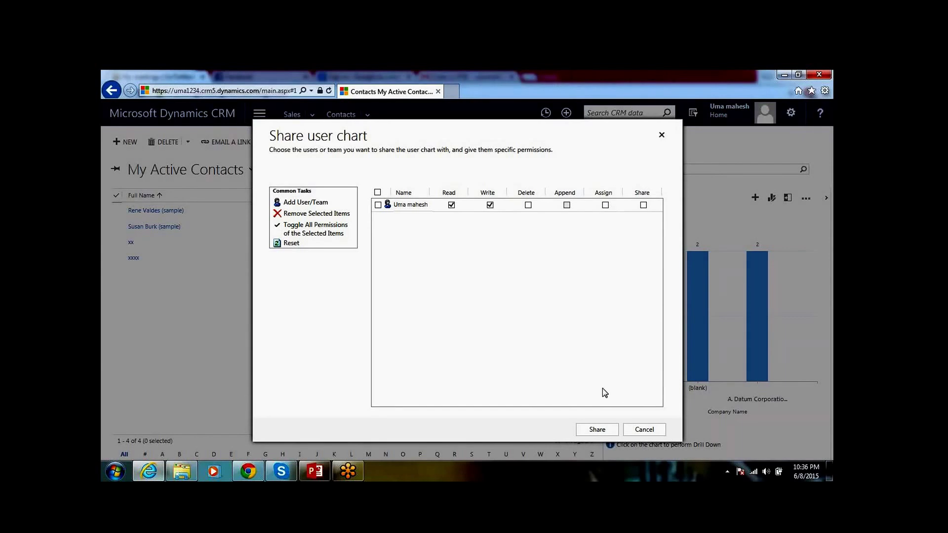
pyautogui.click(597, 430)
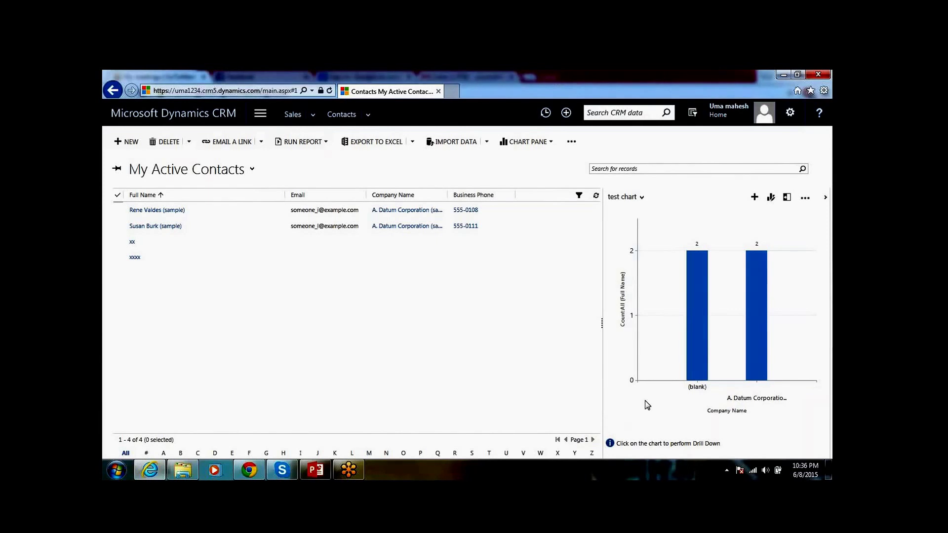
# Export 'test chart' as test chart.xml and open the downloaded file
pyautogui.click(807, 200)
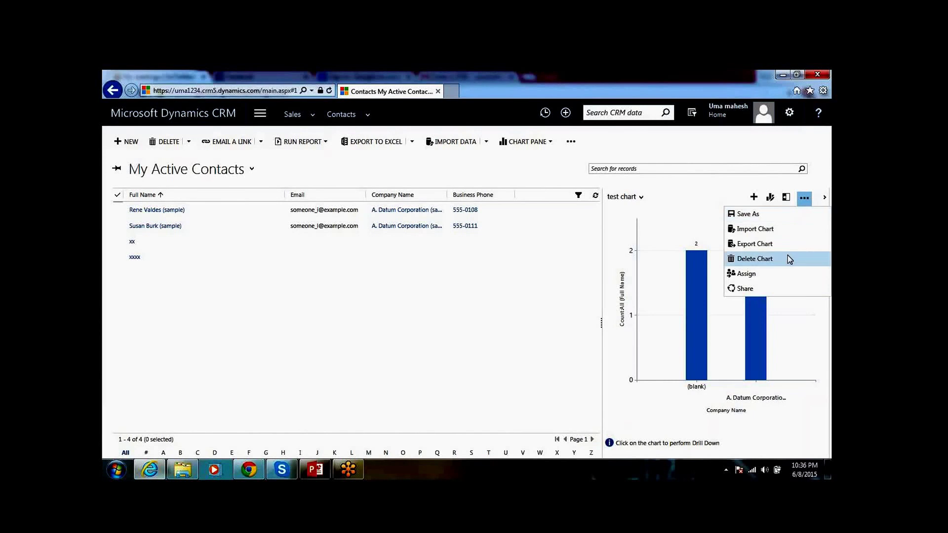
pyautogui.click(763, 244)
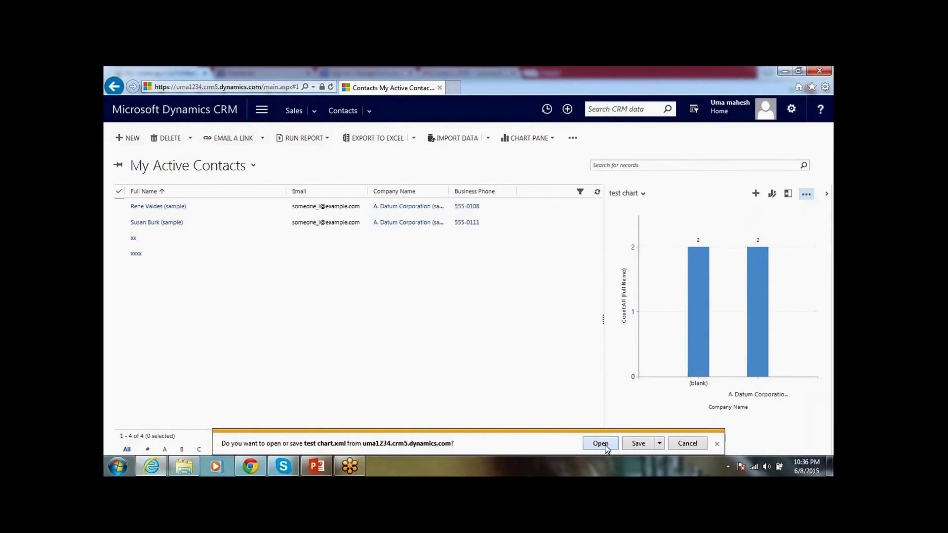
pyautogui.click(600, 442)
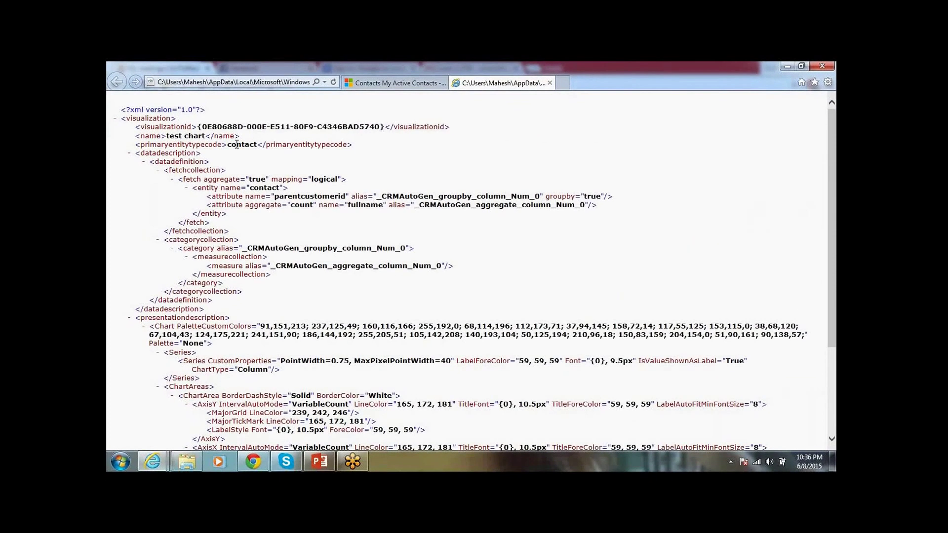
# Scroll through the test chart XML, then switch back to the My Active Contacts tab
pyautogui.scroll(-5, 237, 144)
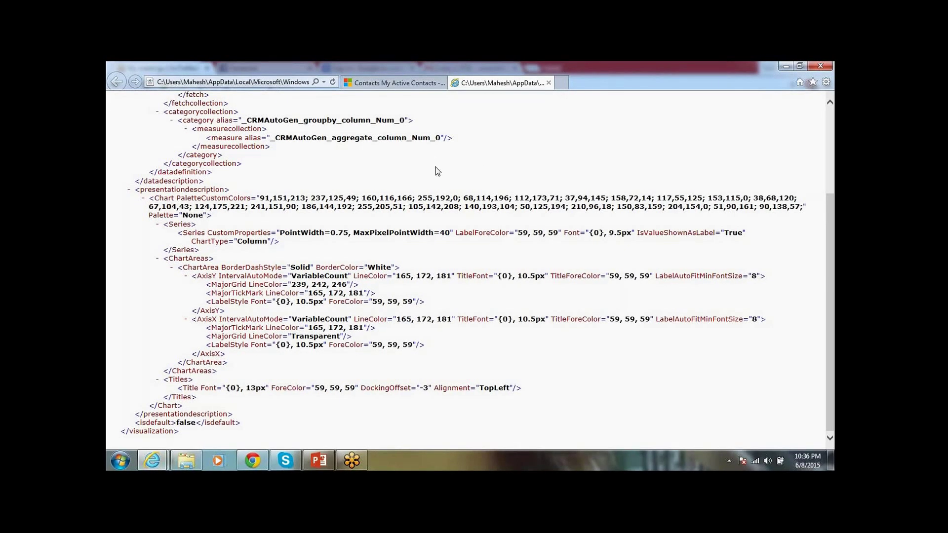
pyautogui.click(410, 84)
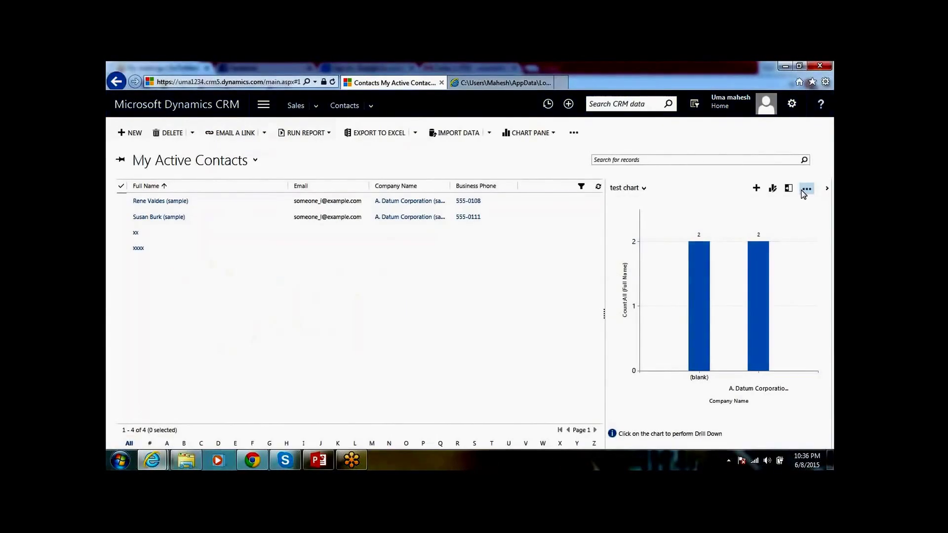
pyautogui.click(802, 192)
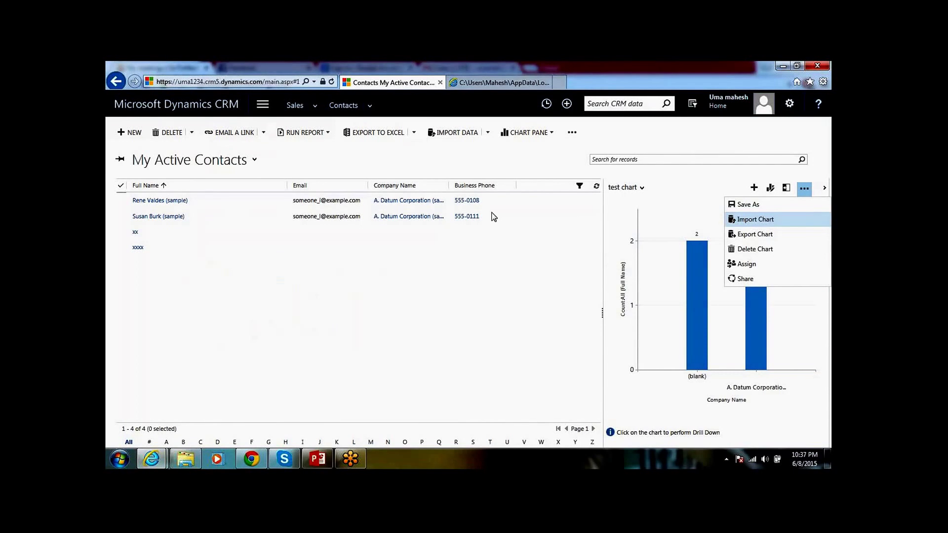
pyautogui.click(475, 226)
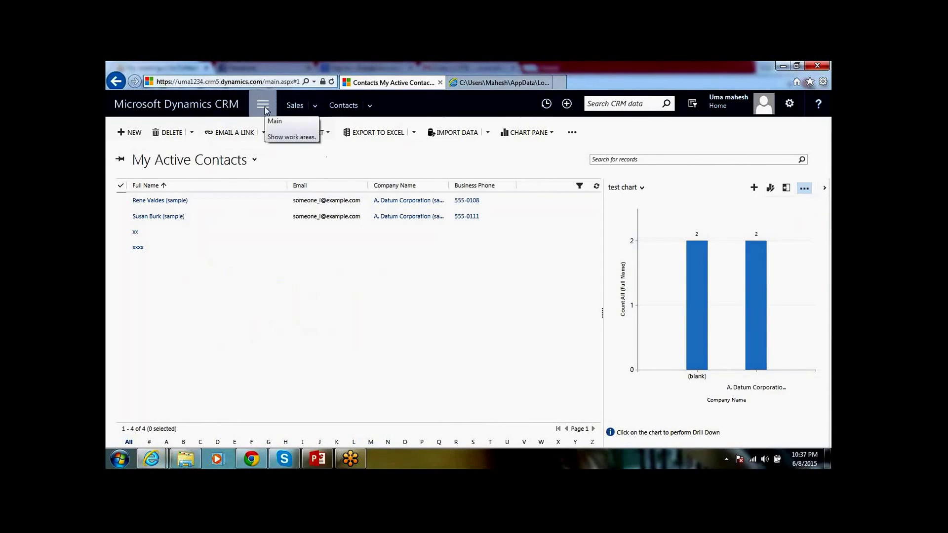
# Go to Settings > Solutions and open CustomSolution
pyautogui.click(265, 107)
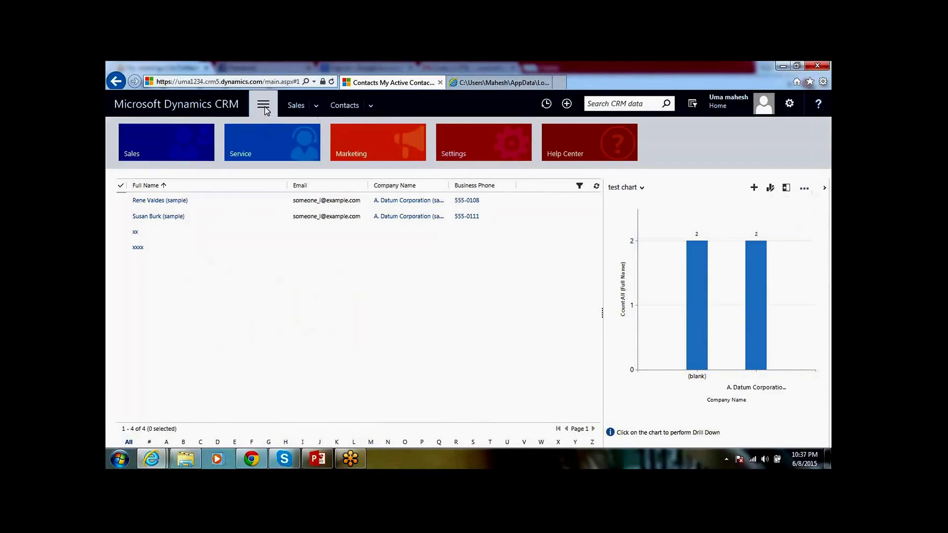
pyautogui.click(491, 141)
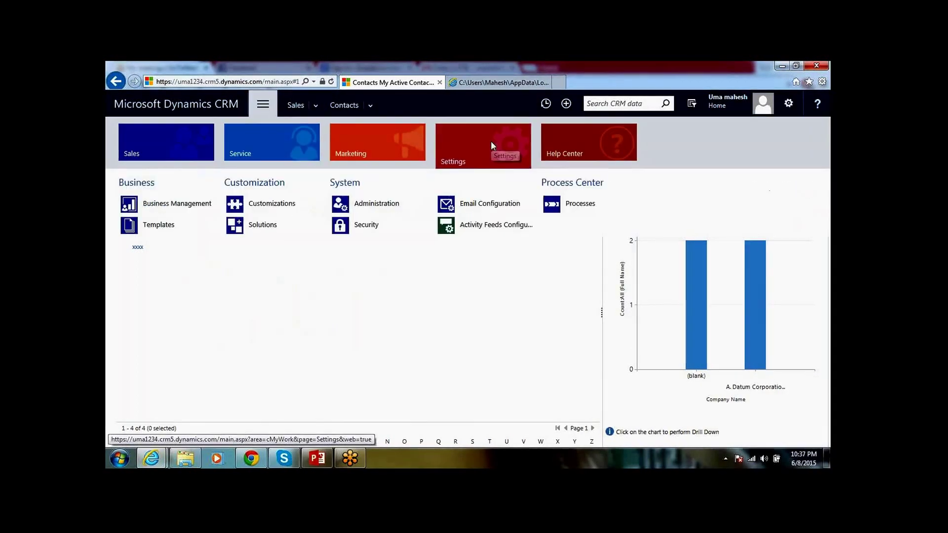
pyautogui.click(271, 227)
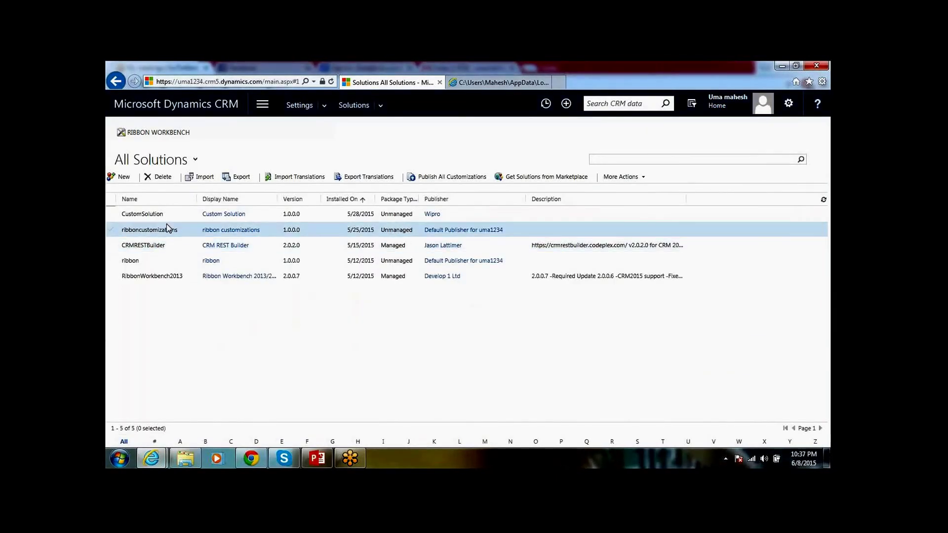
pyautogui.doubleClick(165, 218)
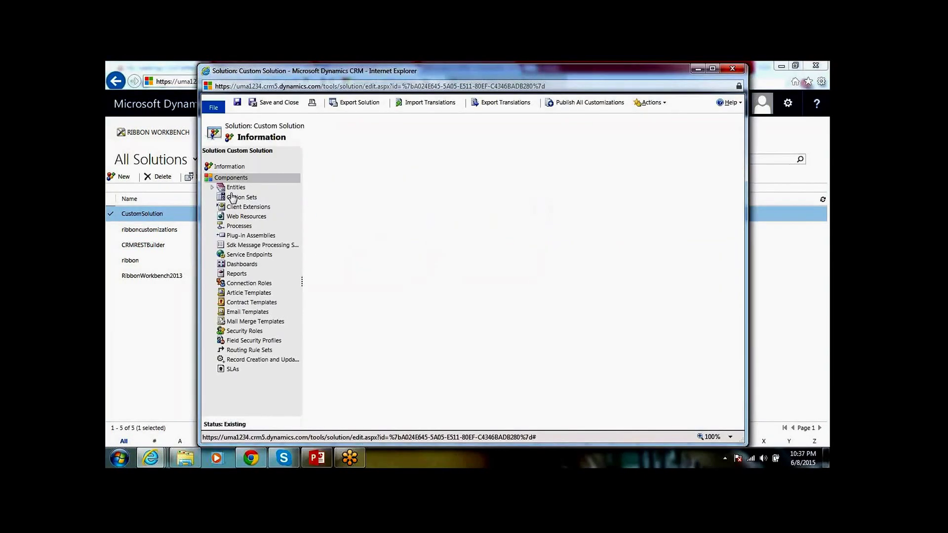
# Create a new chart under Entities > Contact > Charts in Custom Solution
pyautogui.click(212, 188)
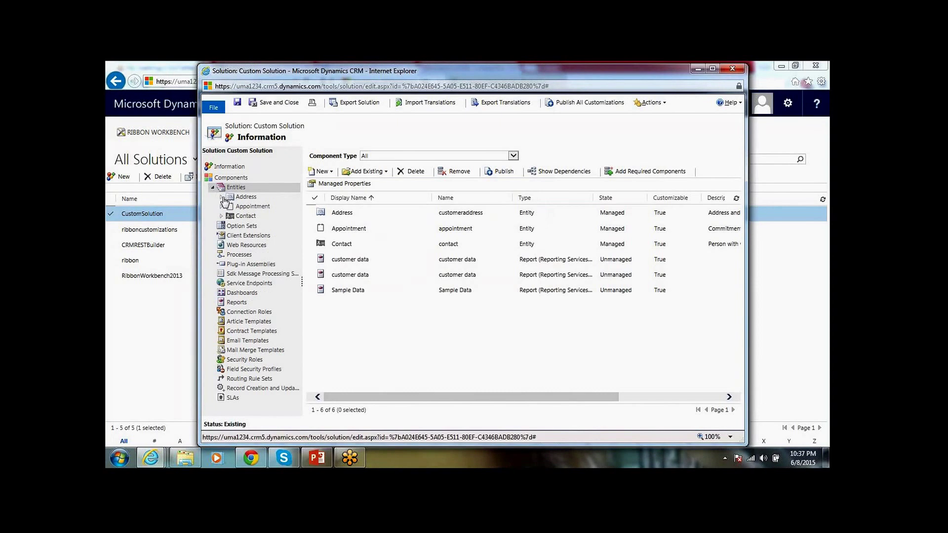
pyautogui.click(221, 215)
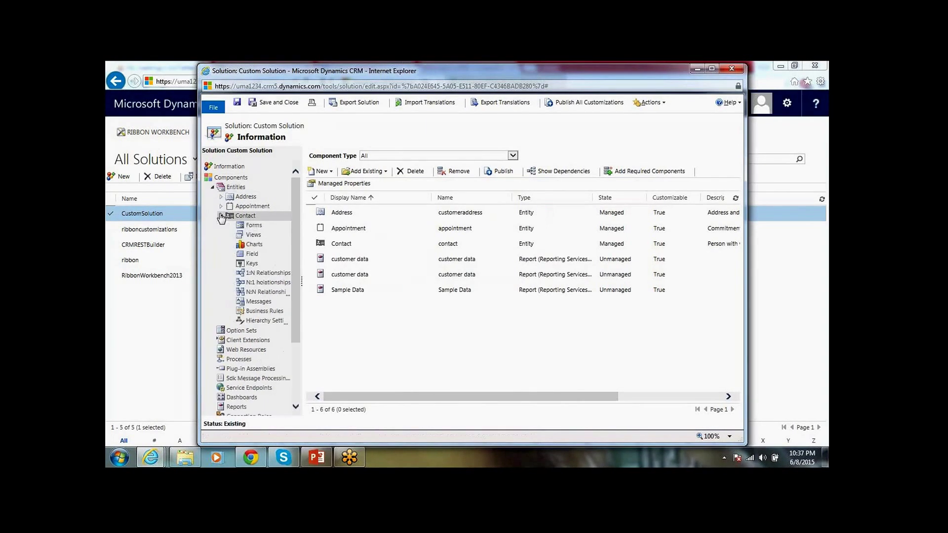
pyautogui.click(255, 245)
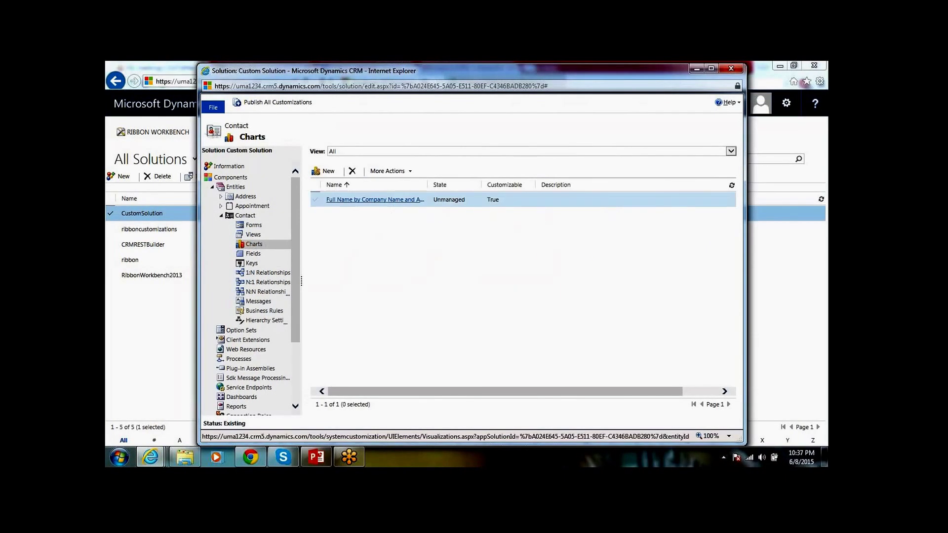
pyautogui.click(329, 172)
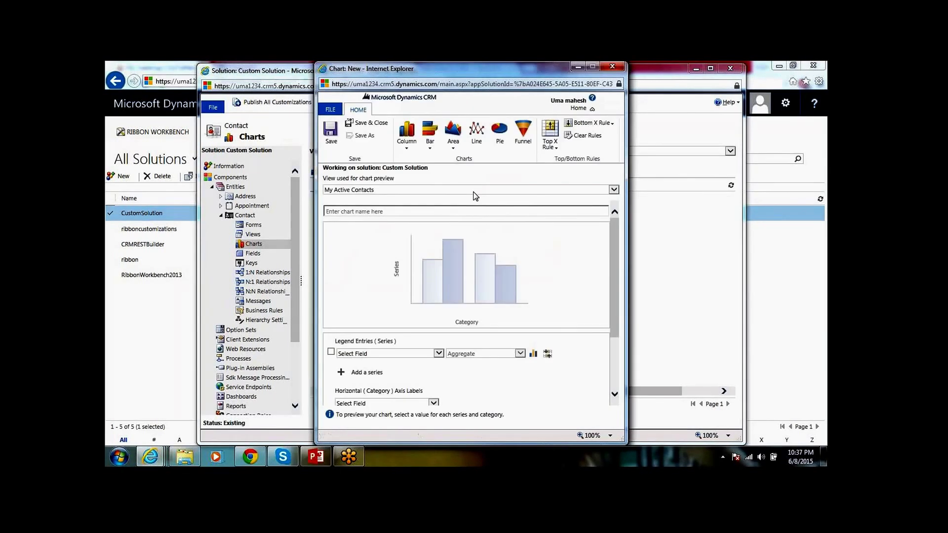
# Set the preview view to Active Contacts and name the chart 'test 123'
pyautogui.click(444, 192)
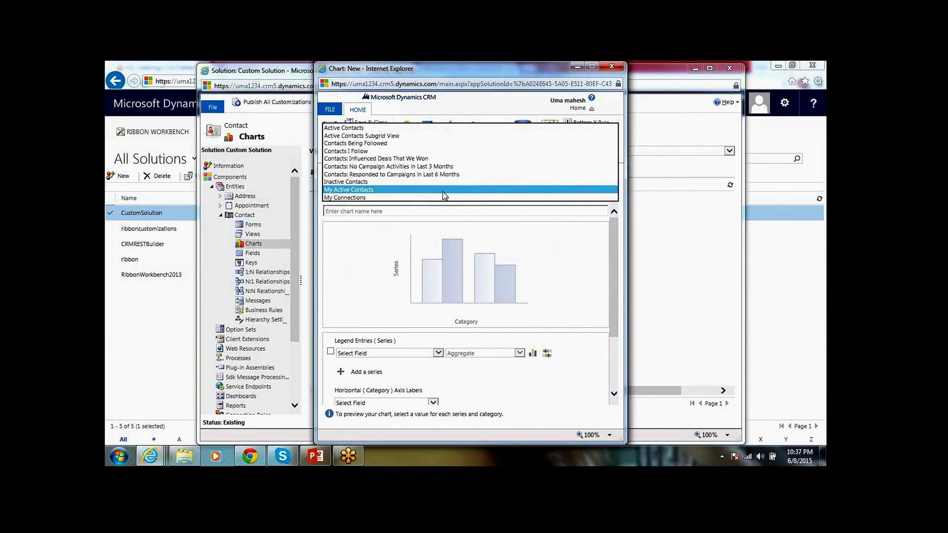
pyautogui.click(416, 129)
pyautogui.click(401, 211)
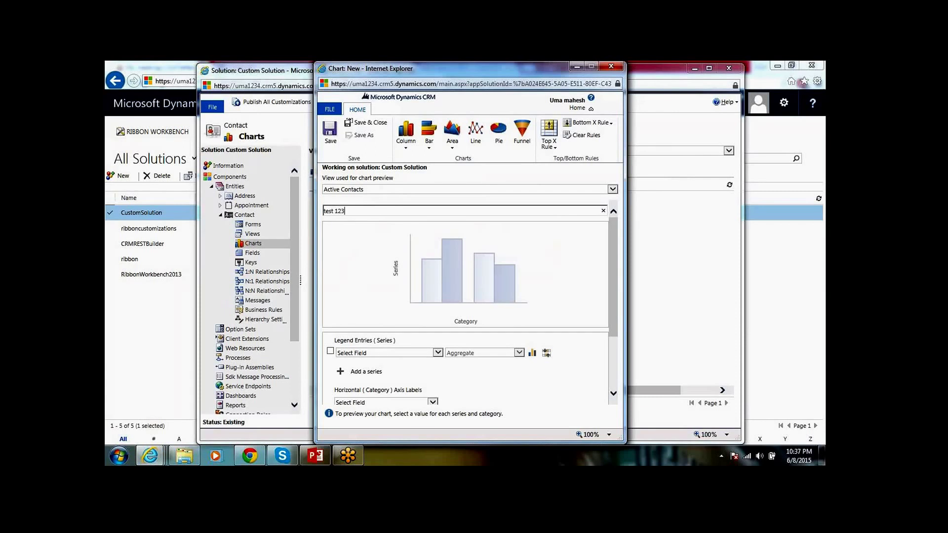
# Enable the first legend series as Full Name with the Count:All aggregate
pyautogui.click(331, 352)
pyautogui.click(383, 352)
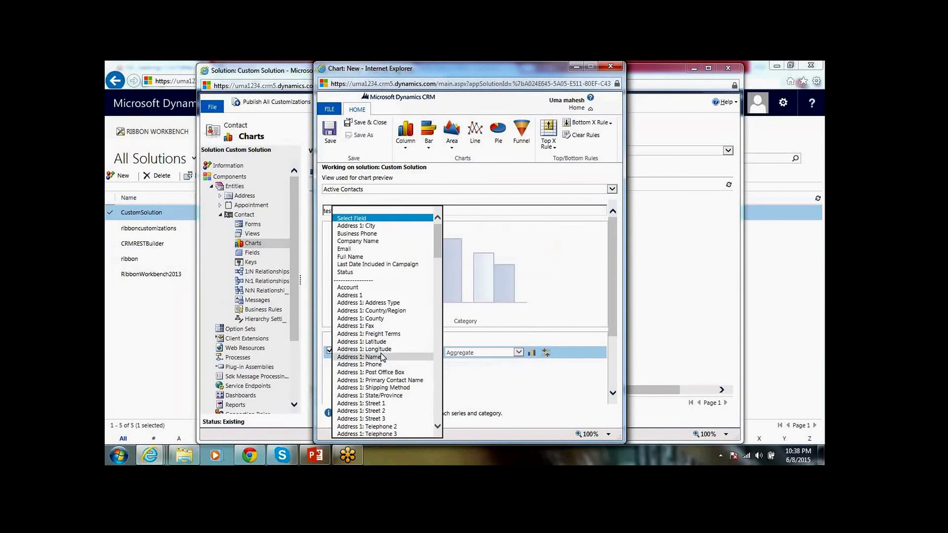
pyautogui.click(358, 257)
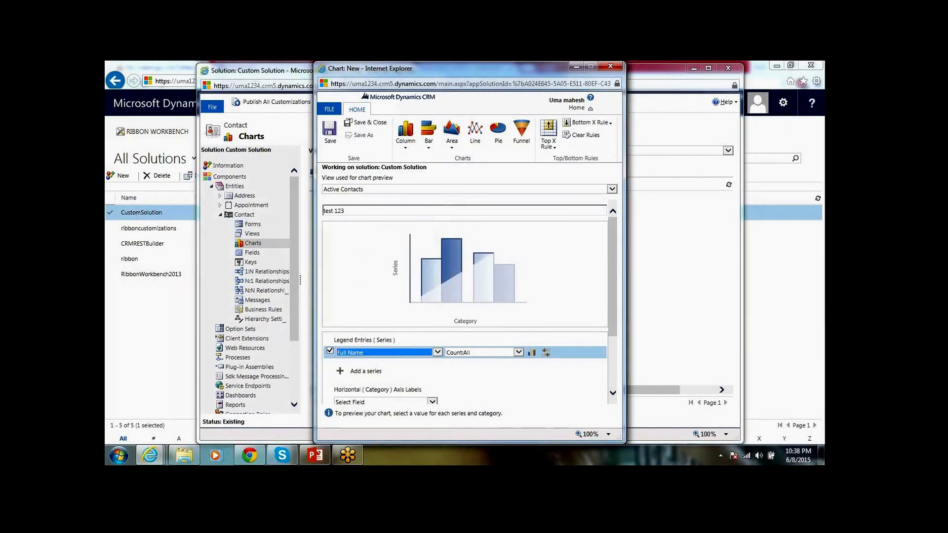
pyautogui.click(520, 353)
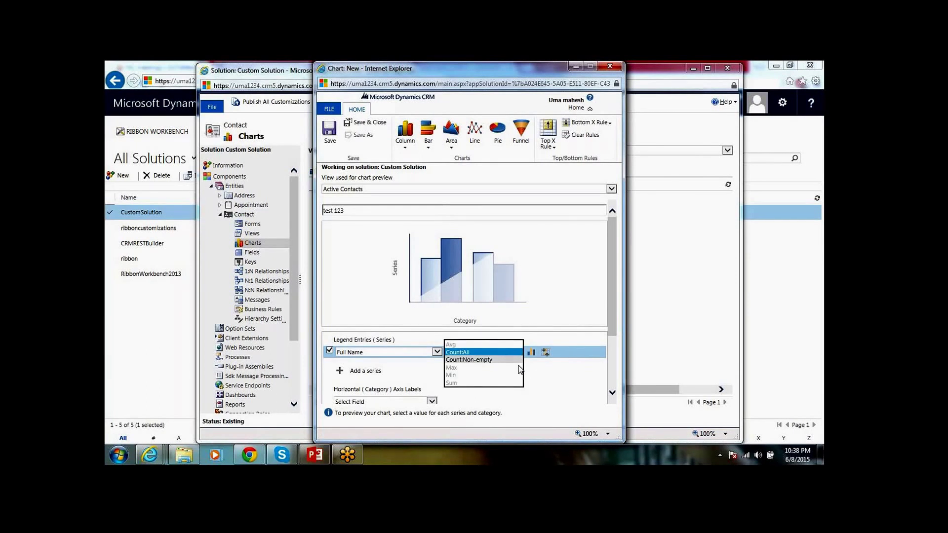
pyautogui.click(525, 371)
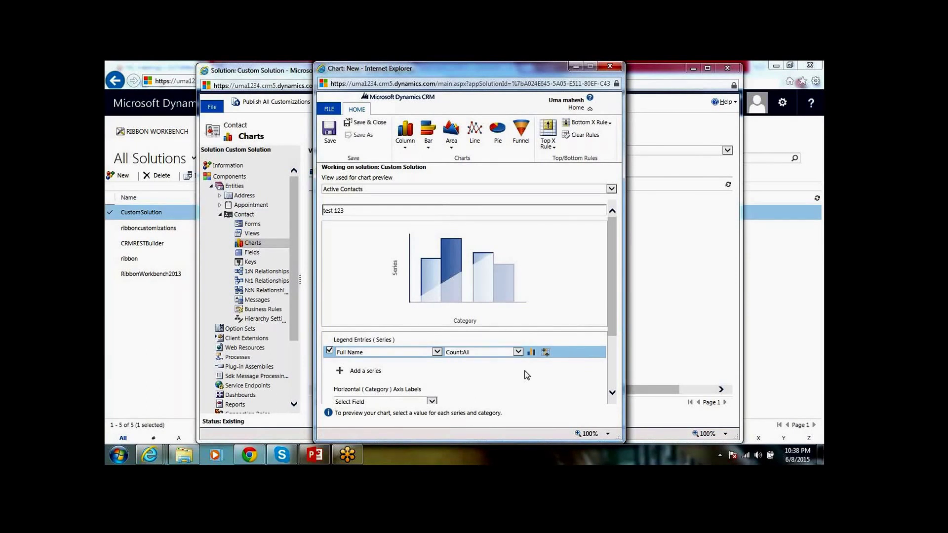
pyautogui.click(506, 351)
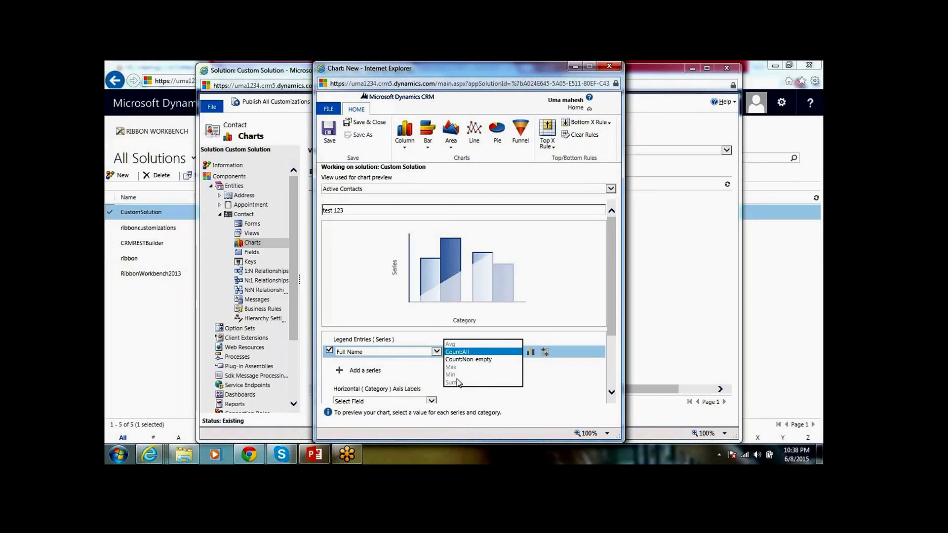
pyautogui.click(550, 381)
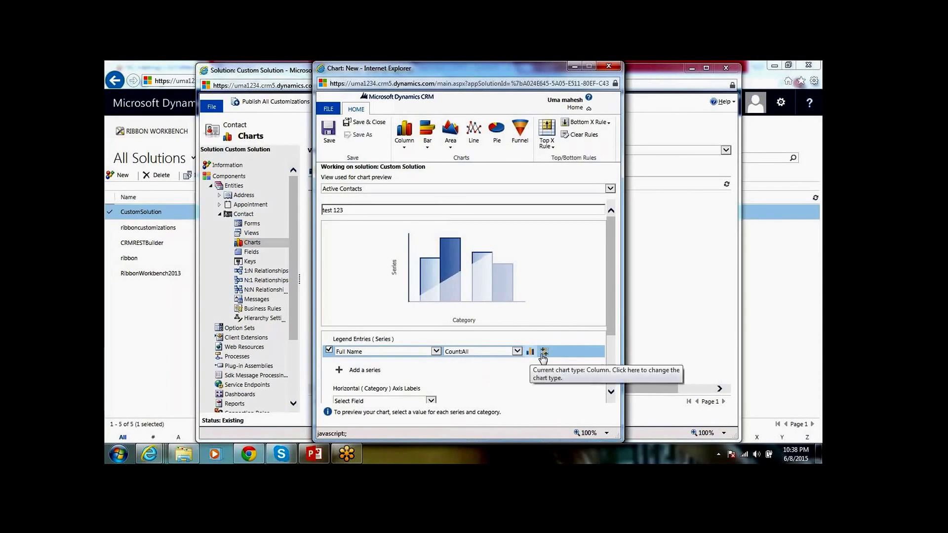
# Look through the series' Top/Bottom Rules choices, including Top 5, without applying one
pyautogui.click(545, 353)
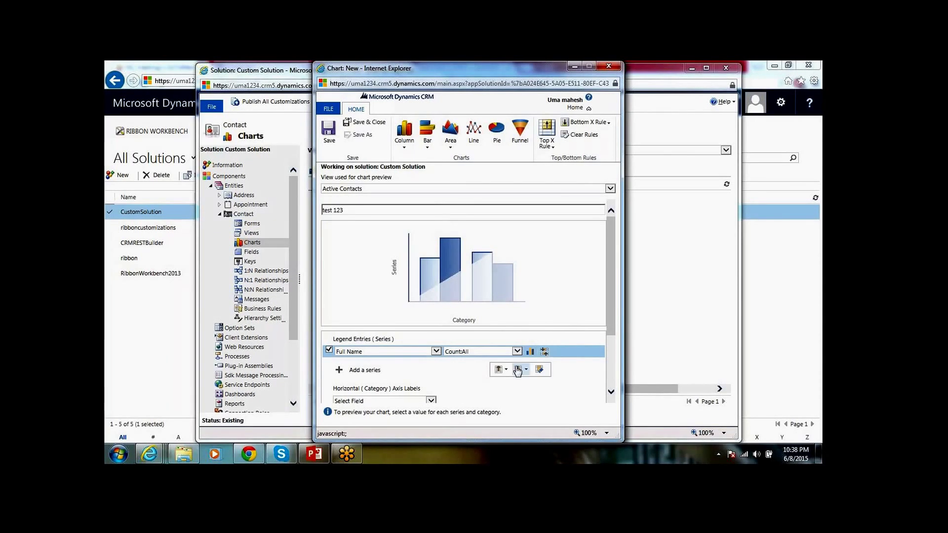
pyautogui.click(502, 369)
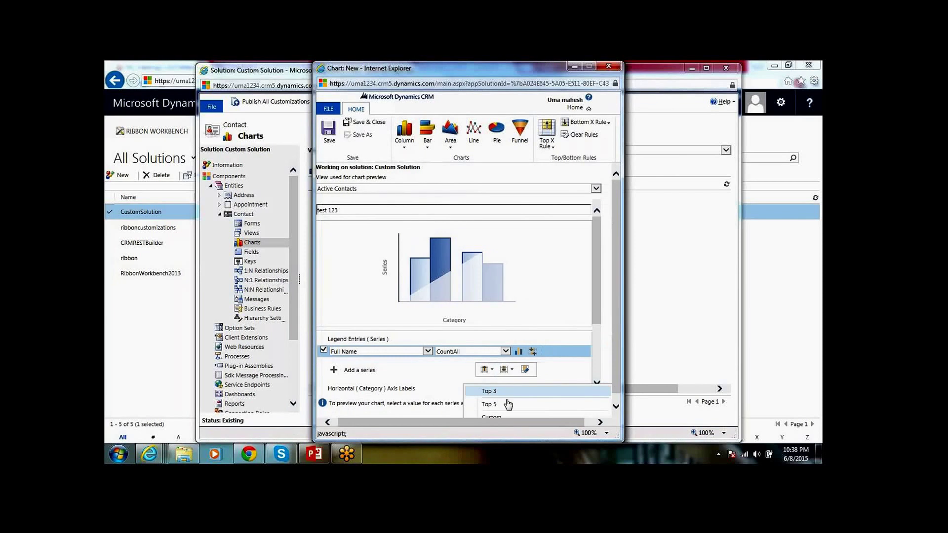
pyautogui.click(617, 406)
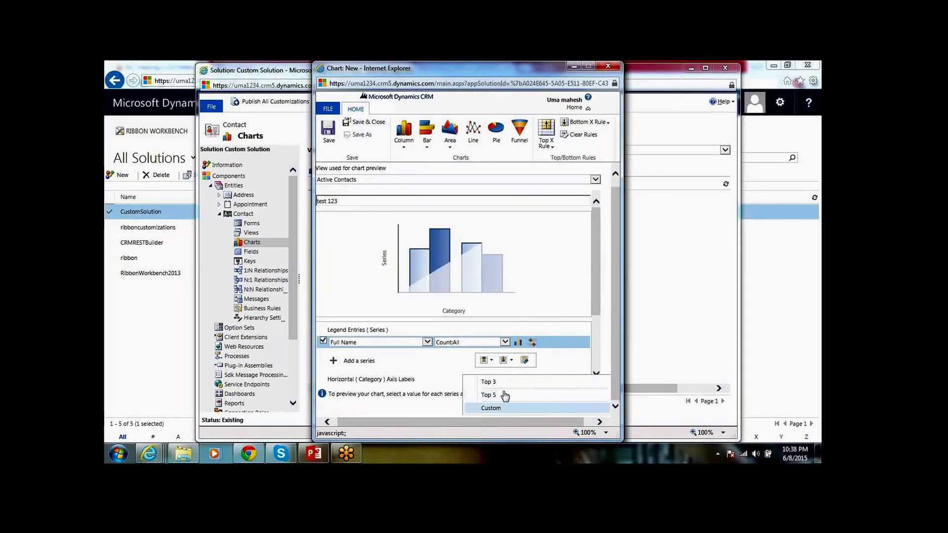
pyautogui.click(525, 361)
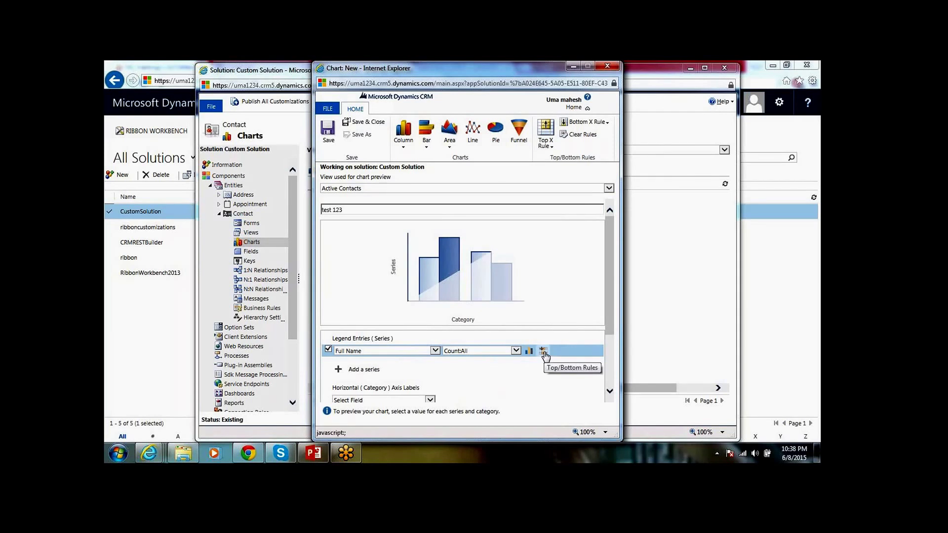
# Switch the chart to the Area type after viewing the column variations
pyautogui.click(609, 364)
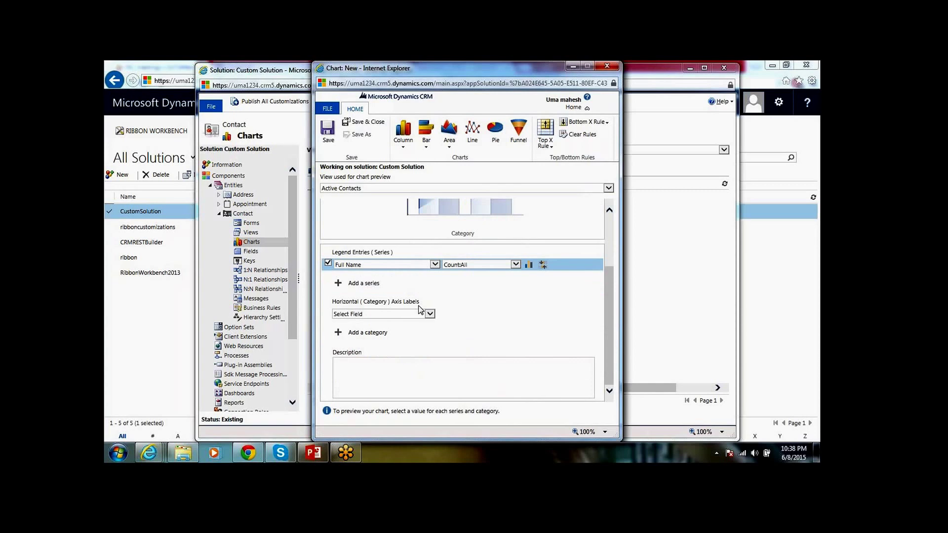
pyautogui.click(403, 138)
pyautogui.click(428, 142)
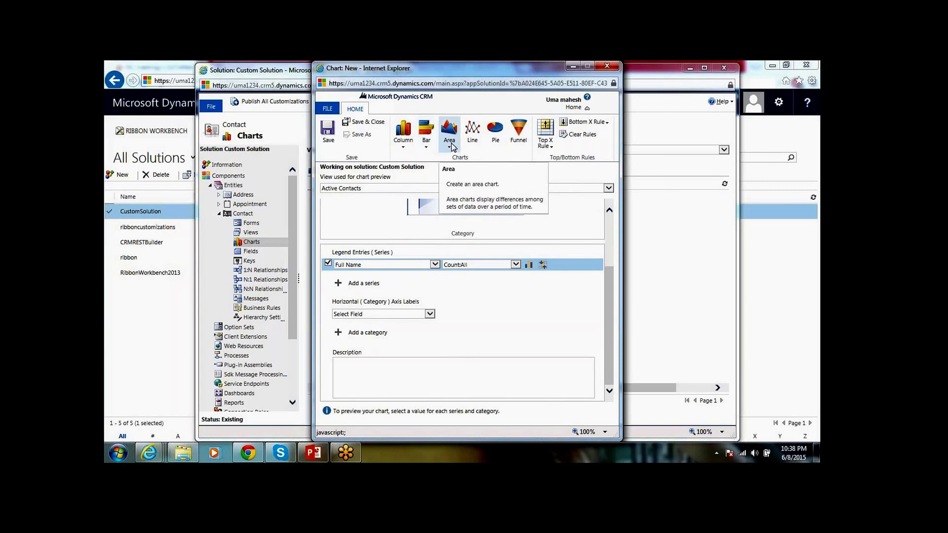
pyautogui.click(450, 145)
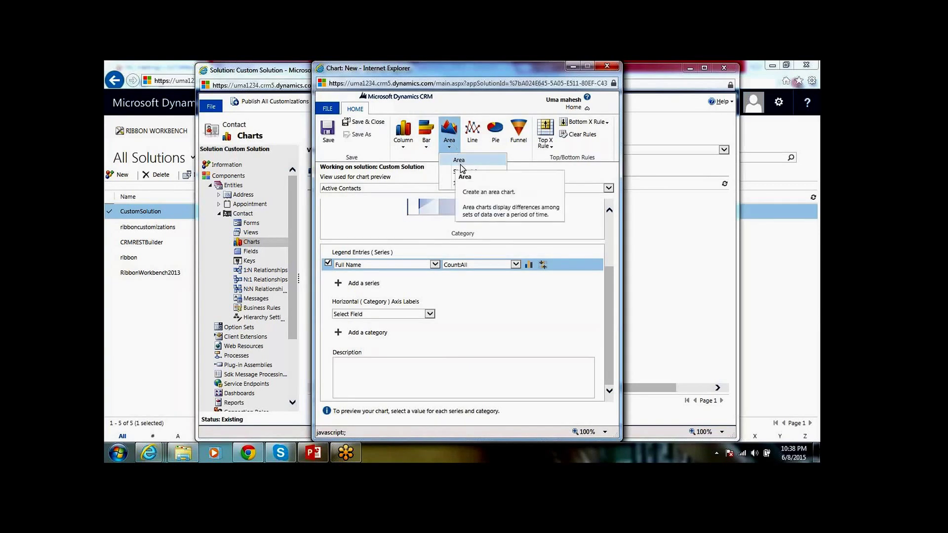
pyautogui.click(460, 161)
# Try the Pie type, then settle on Funnel for test 123
pyautogui.click(610, 211)
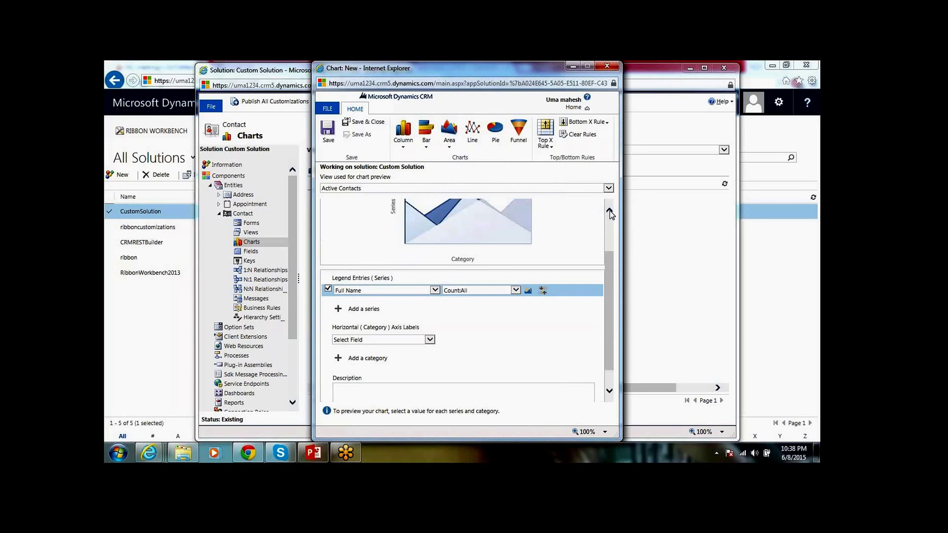
pyautogui.click(609, 211)
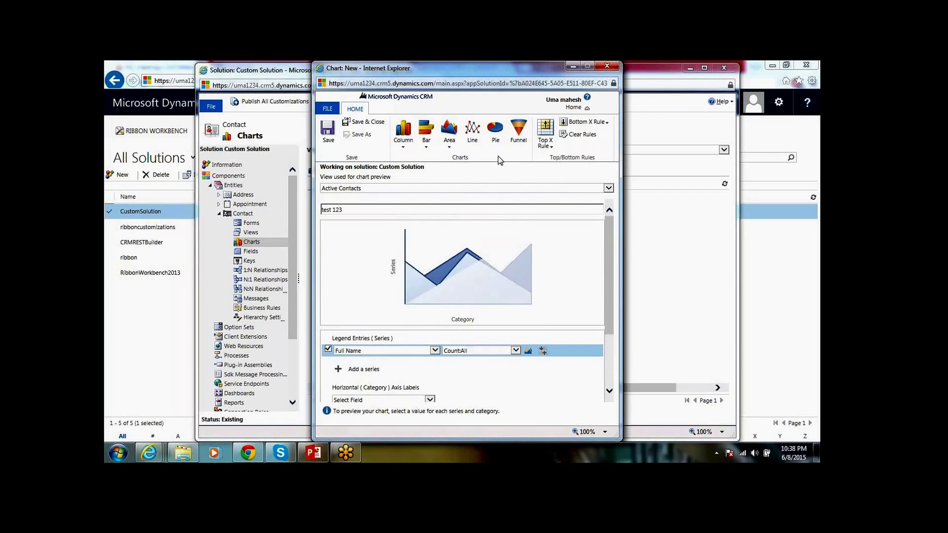
pyautogui.click(499, 135)
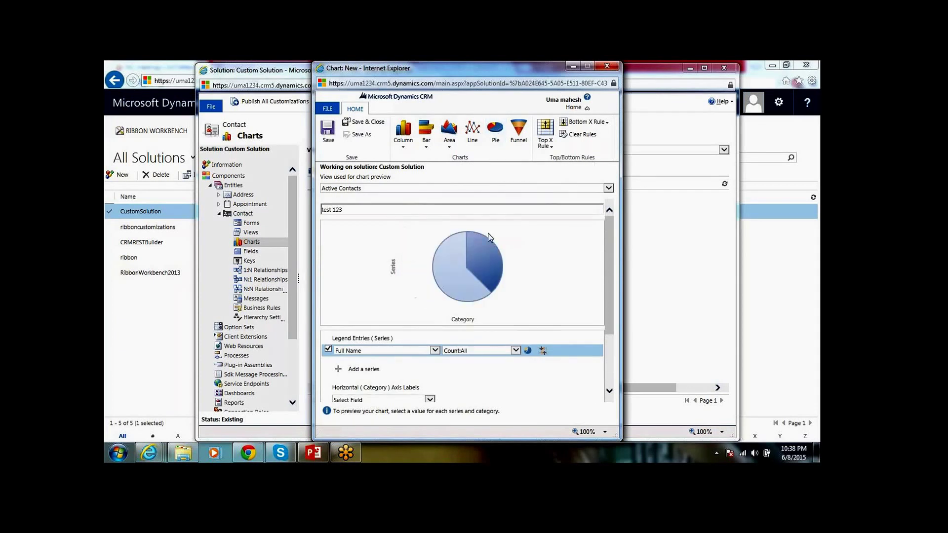
pyautogui.click(516, 129)
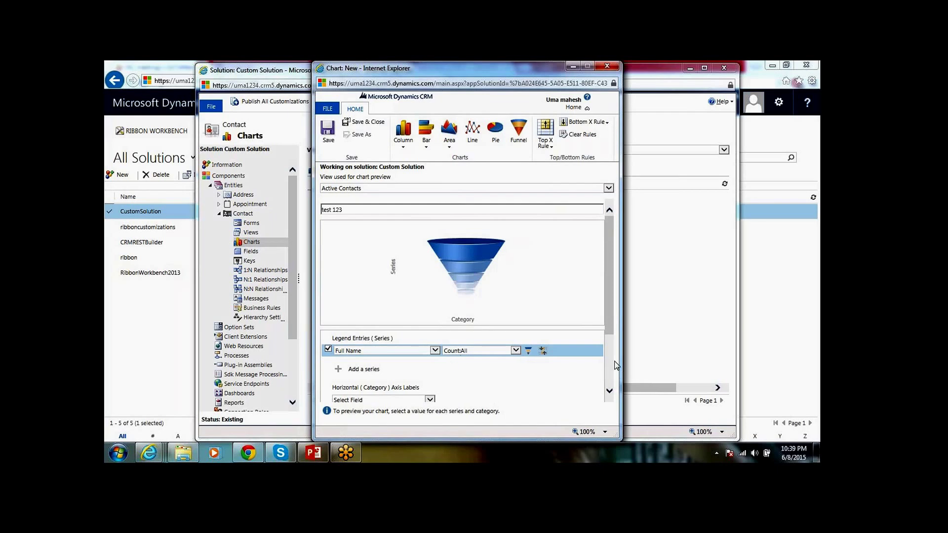
pyautogui.scroll(-3, 611, 361)
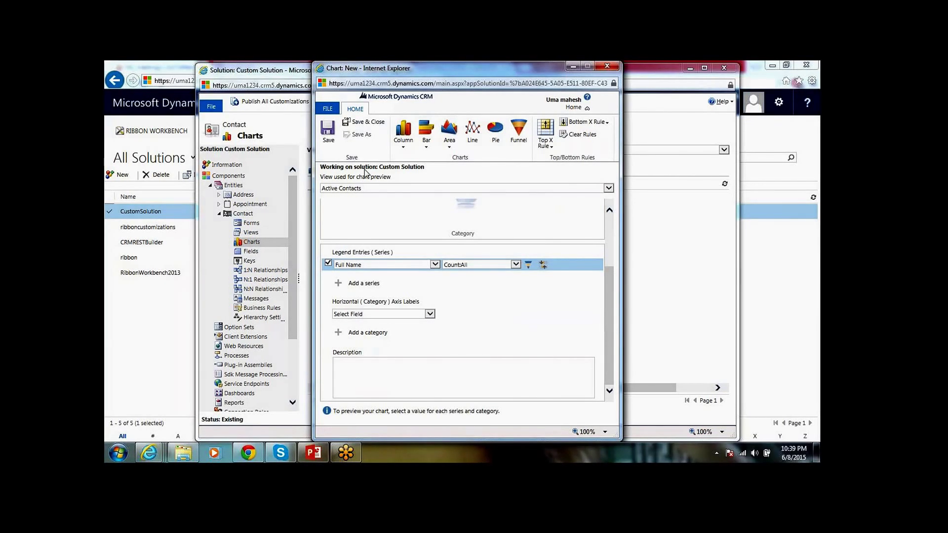
# Set the horizontal category axis of 'test 123' to Status and save the chart
pyautogui.click(328, 130)
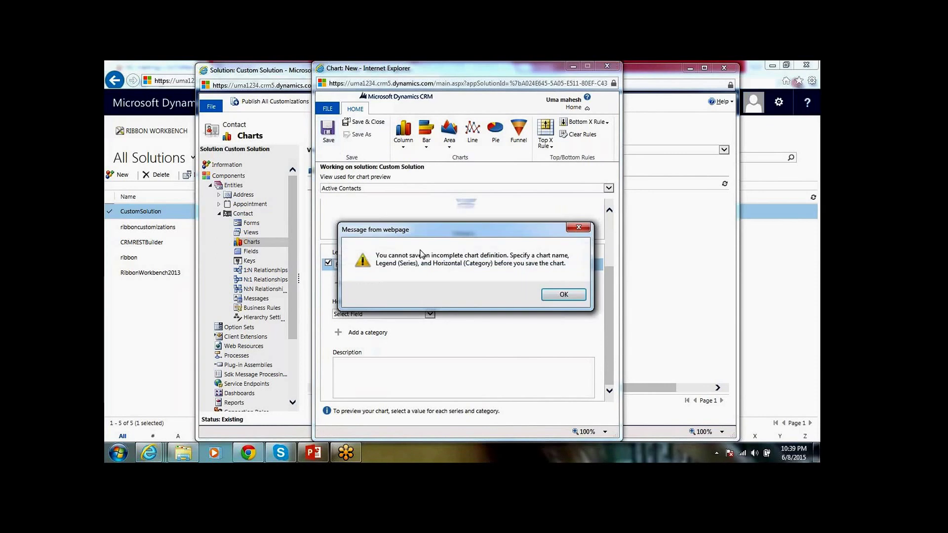
pyautogui.click(565, 295)
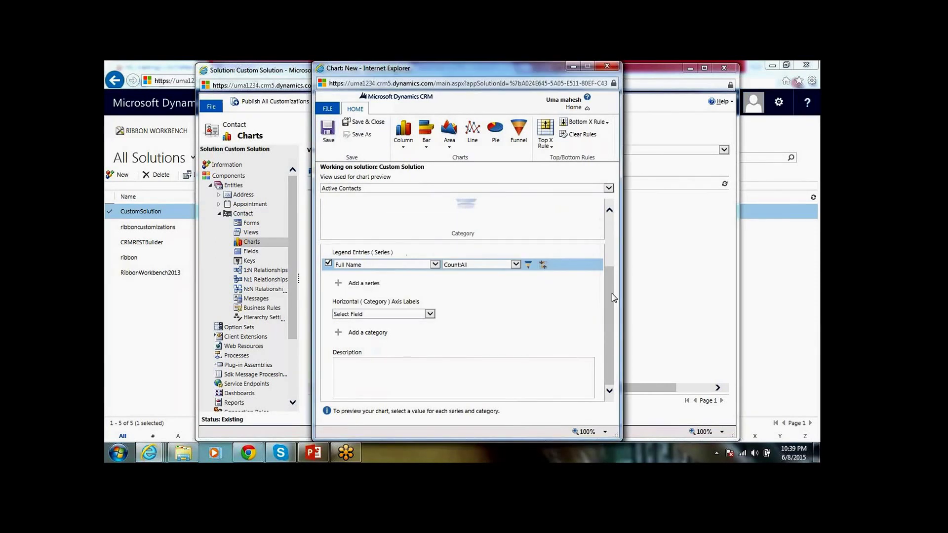
pyautogui.click(416, 315)
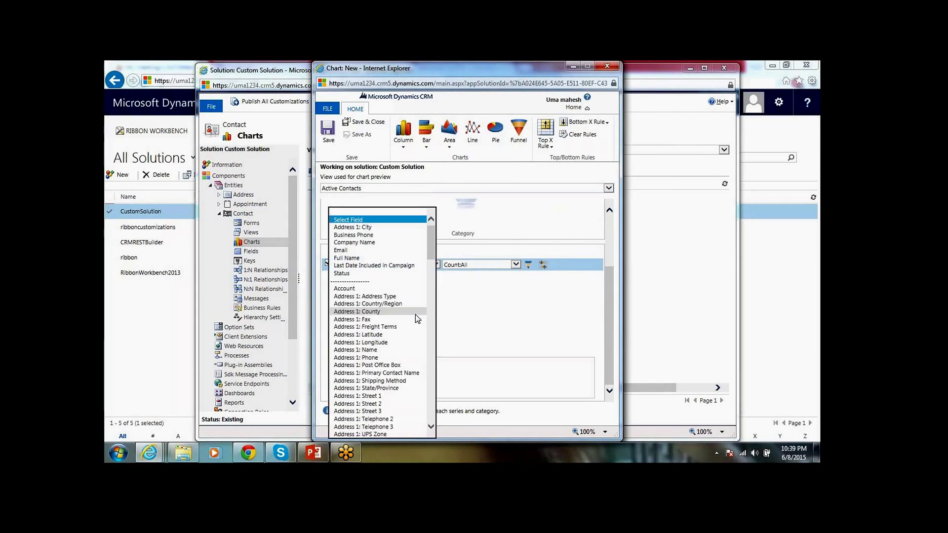
pyautogui.click(377, 273)
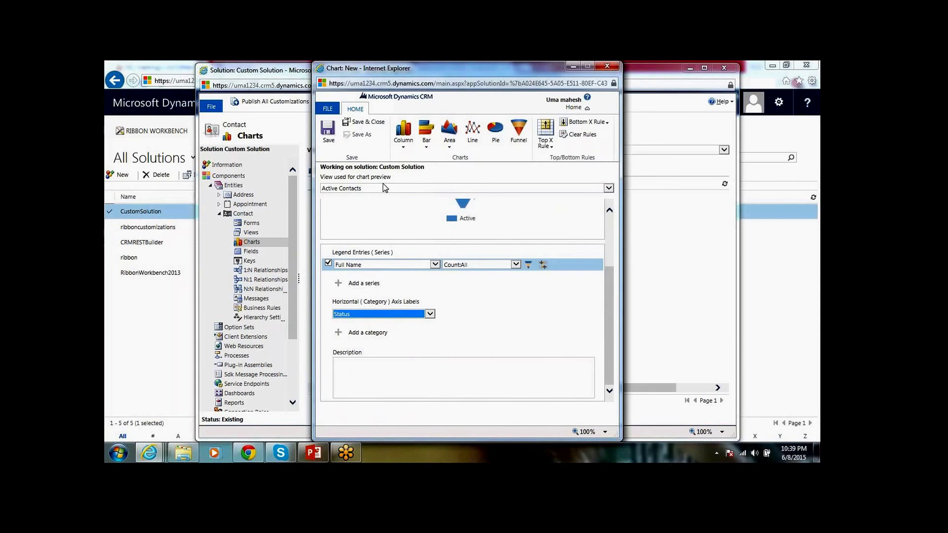
pyautogui.click(330, 135)
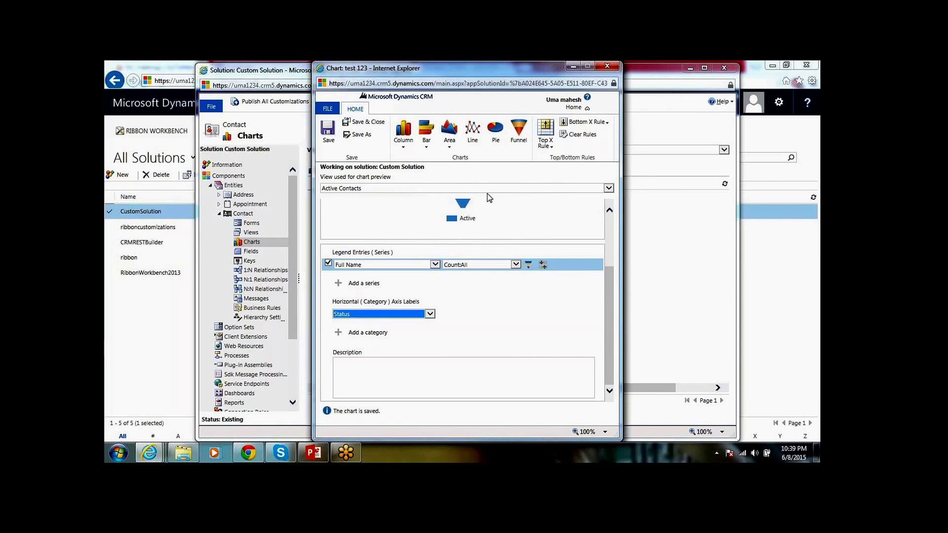
# From the Custom Solution's Contact charts list, publish all customizations
pyautogui.click(637, 234)
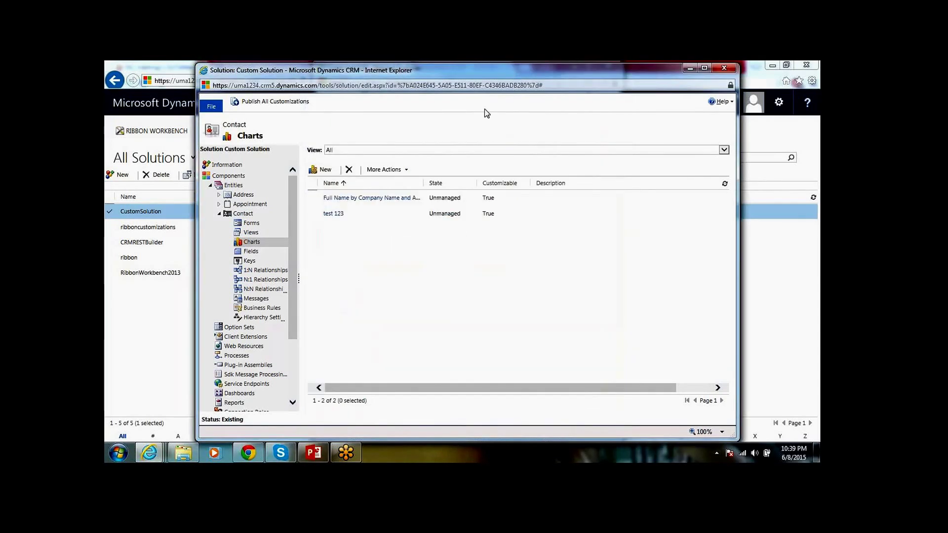
pyautogui.click(287, 106)
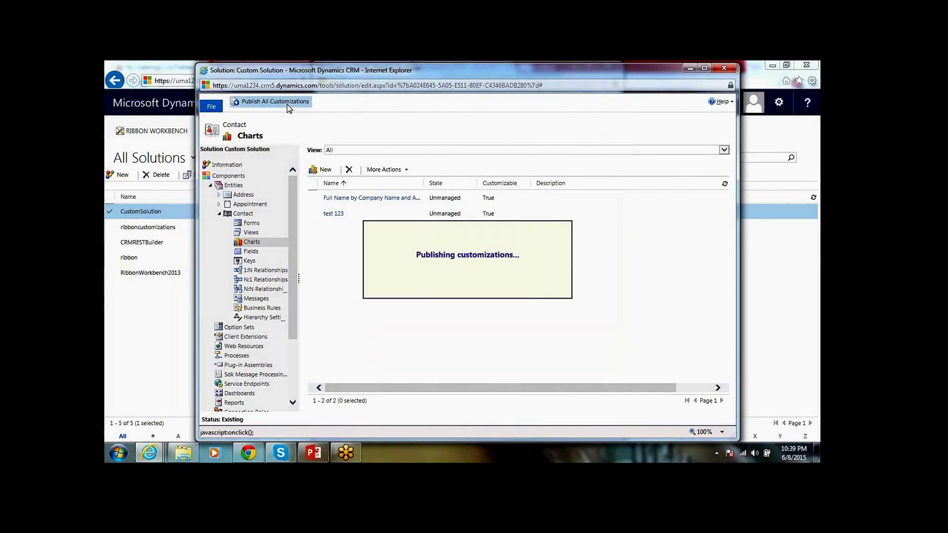